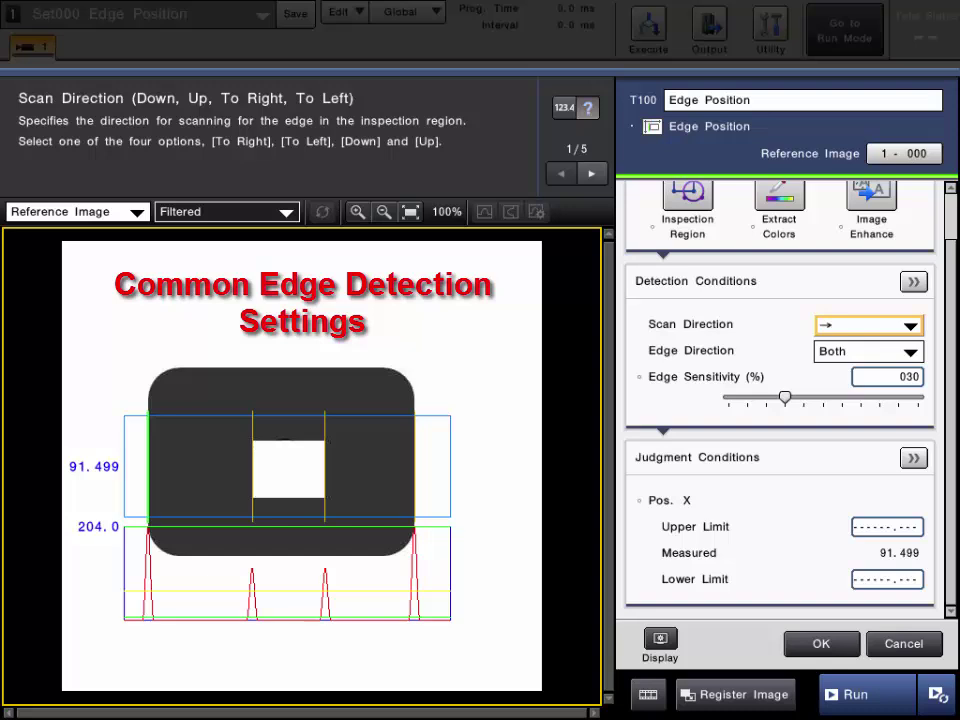
# Try the scan directions To Left, Down and Up, then set it back to To Right
pyautogui.click(686, 325)
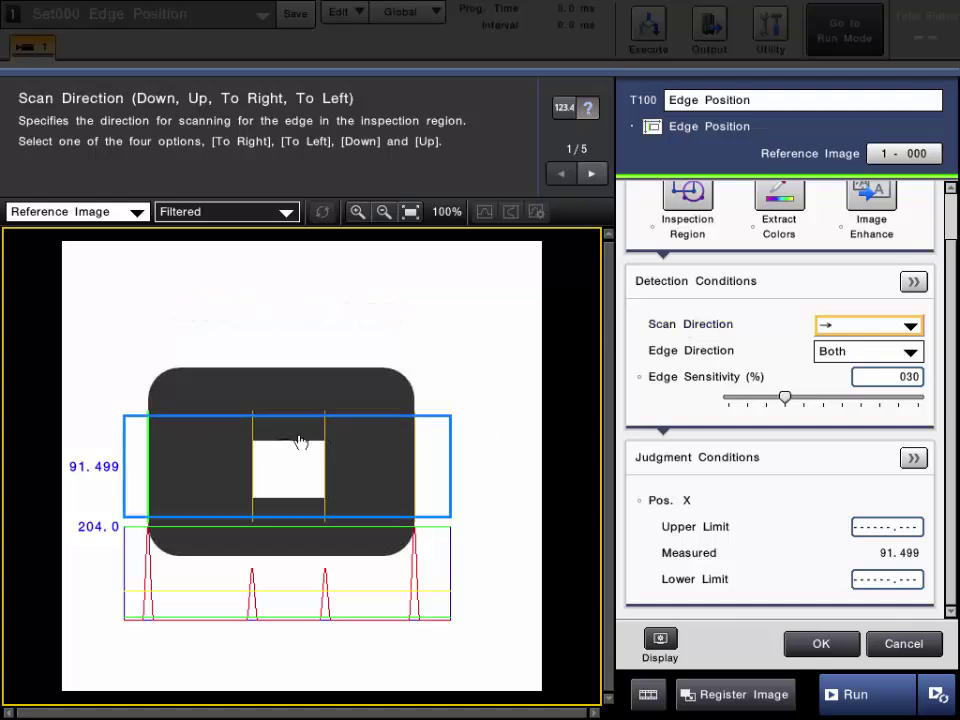
pyautogui.click(843, 324)
pyautogui.click(840, 410)
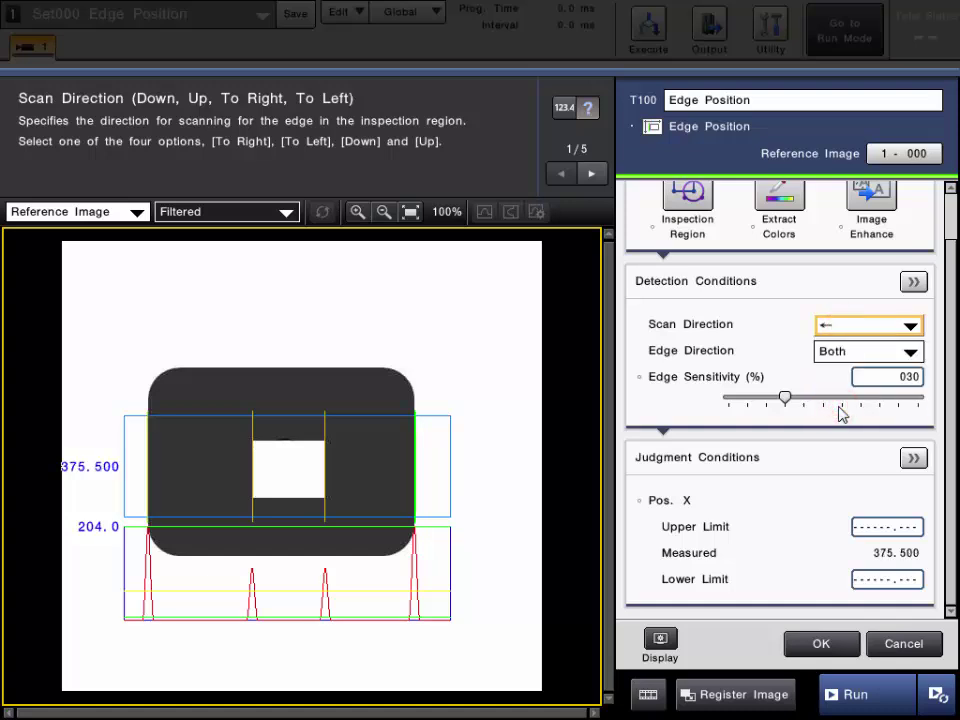
pyautogui.click(856, 322)
pyautogui.click(848, 347)
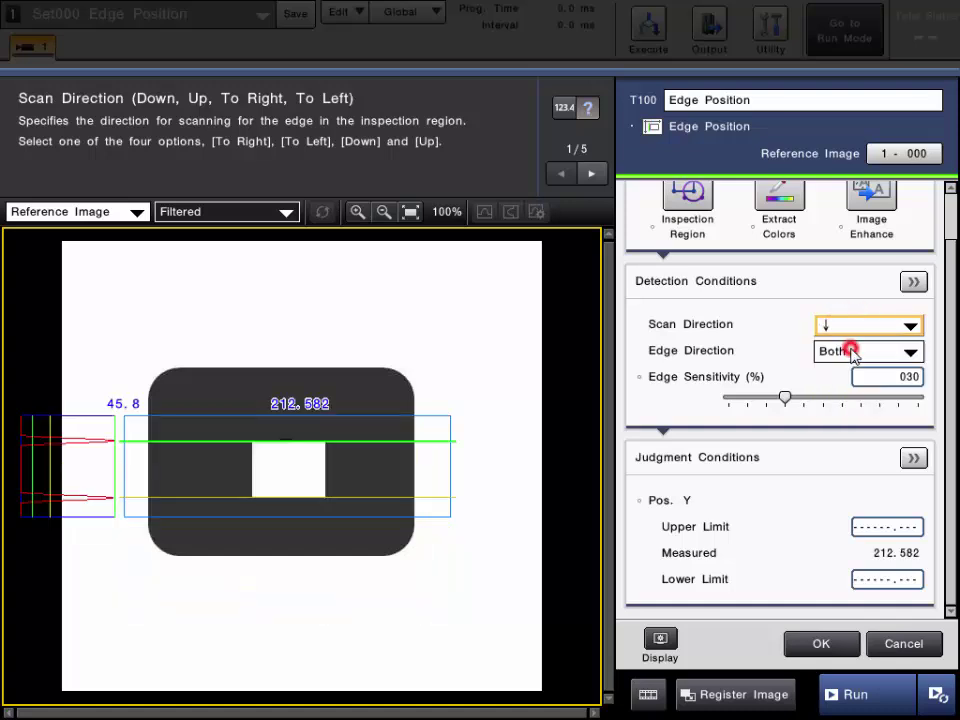
pyautogui.click(857, 326)
pyautogui.click(849, 368)
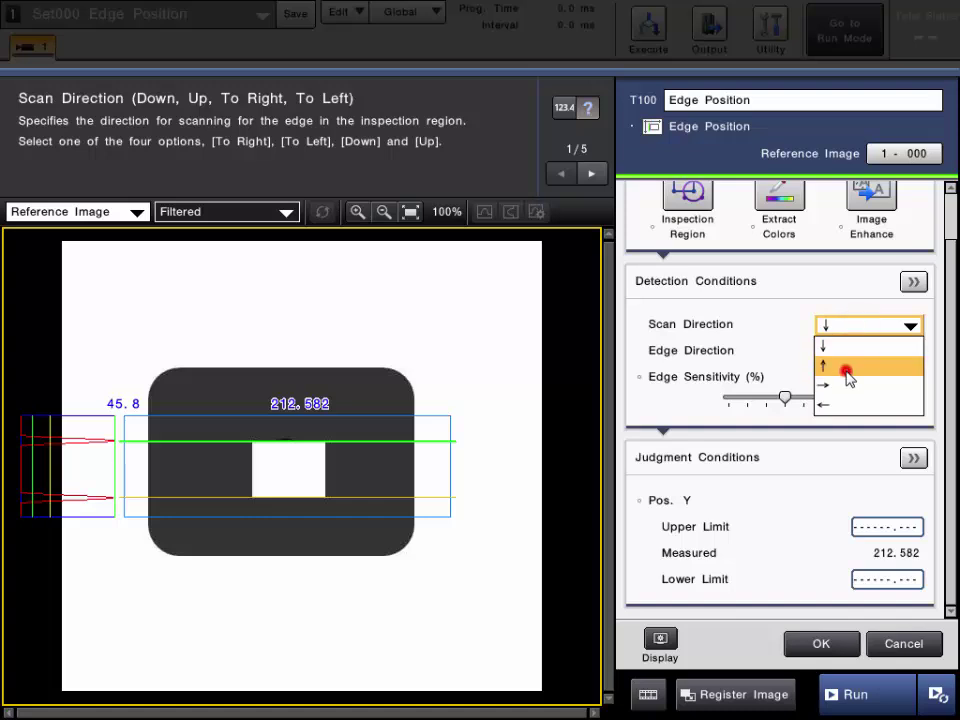
pyautogui.click(857, 326)
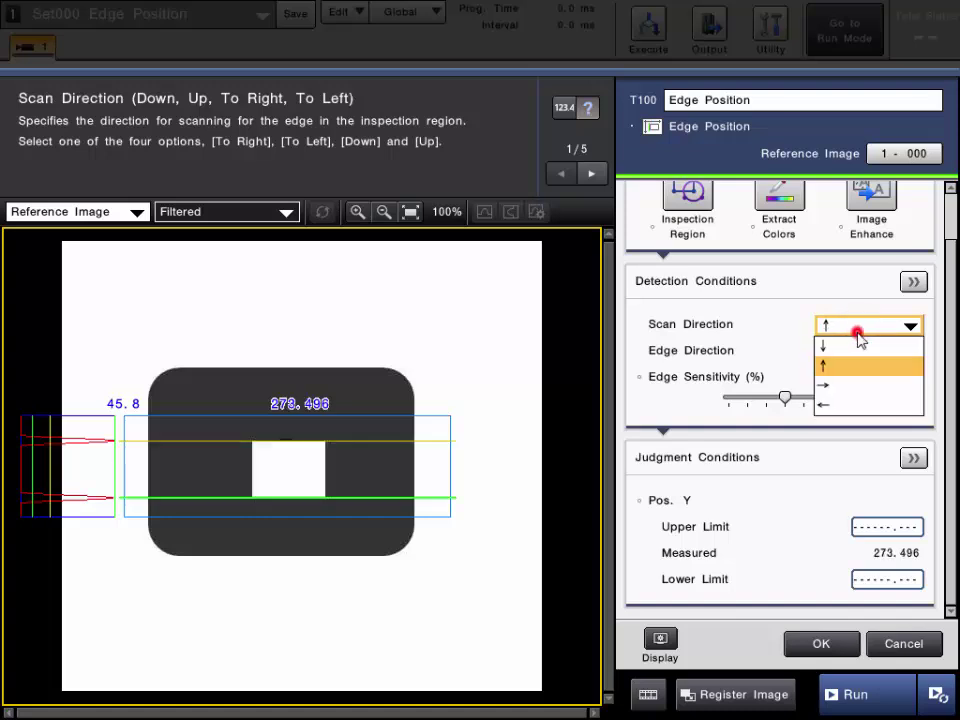
pyautogui.click(845, 386)
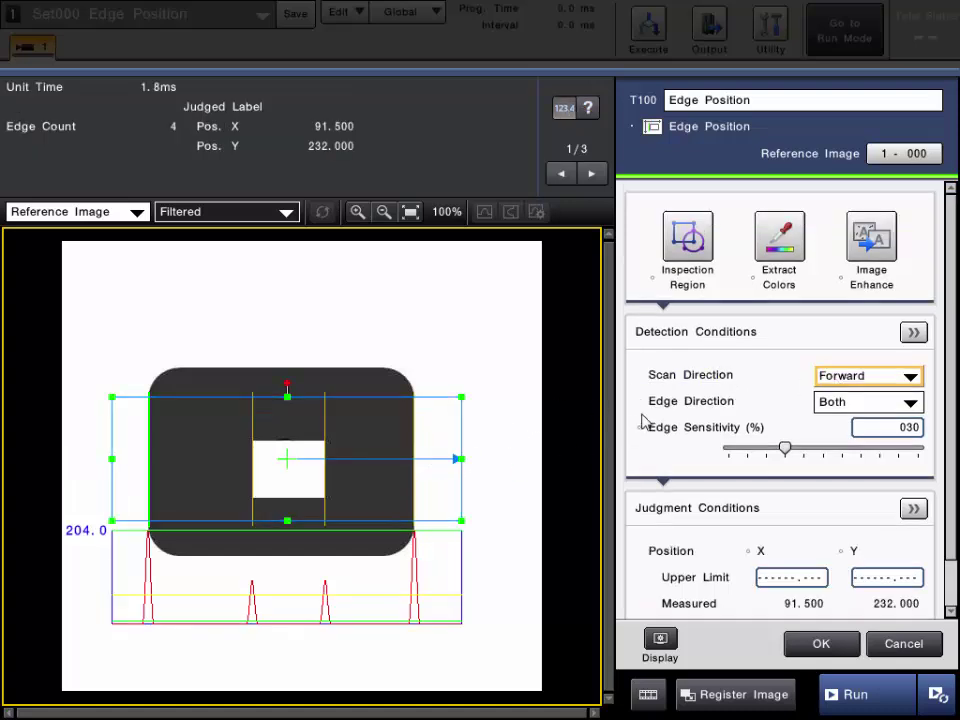
# Switch Scan Direction to Reverse and rotate the inspection region about its centre
pyautogui.click(676, 383)
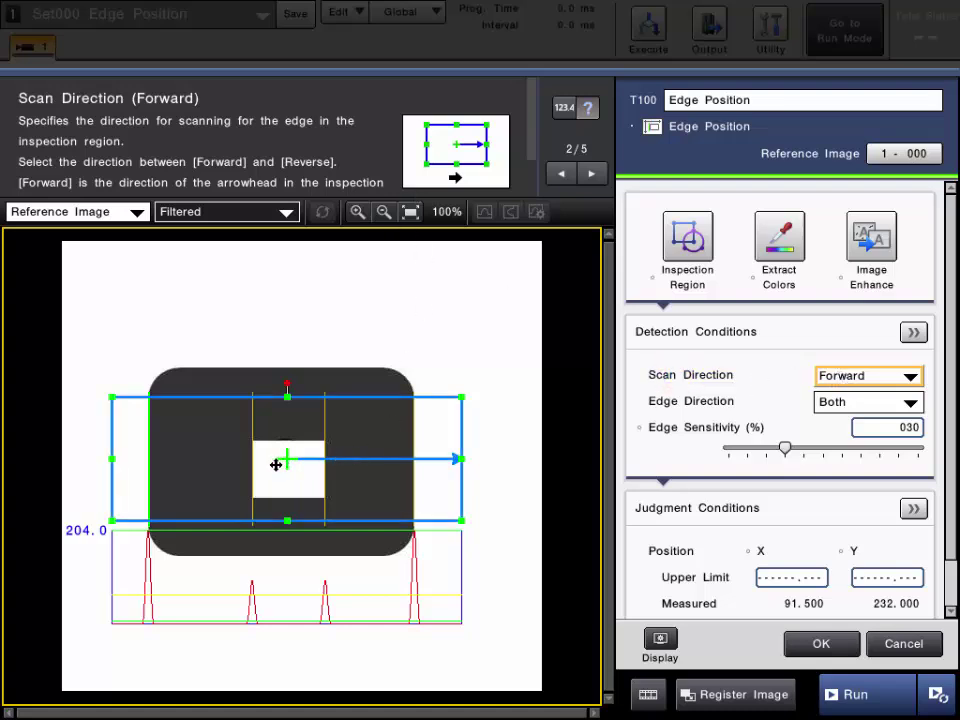
pyautogui.click(836, 375)
pyautogui.click(853, 418)
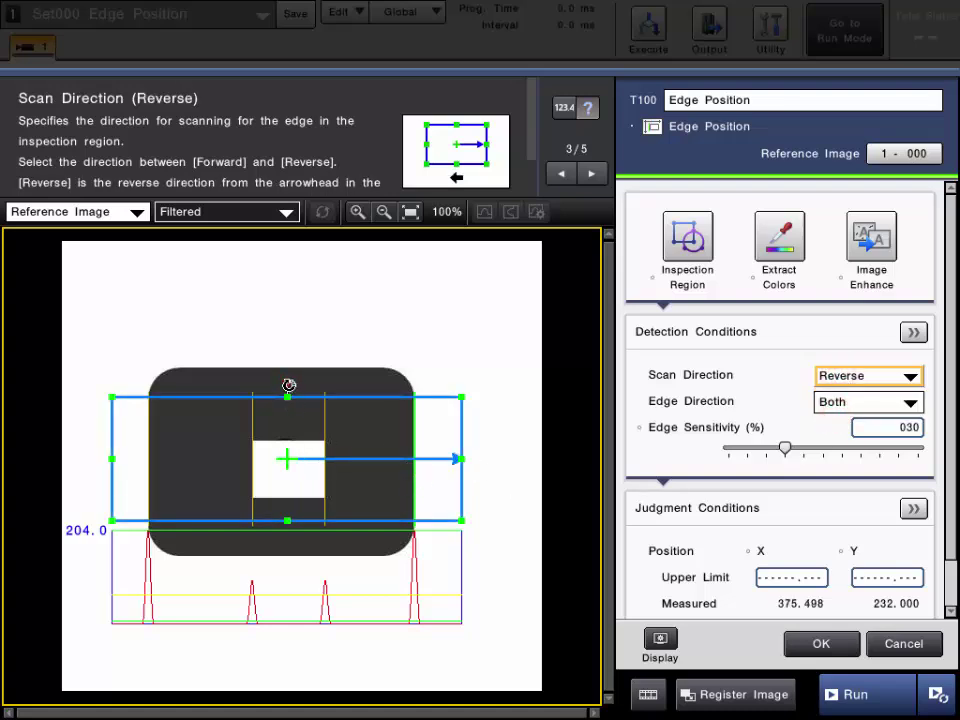
pyautogui.moveTo(279, 384); pyautogui.dragTo(240, 456)
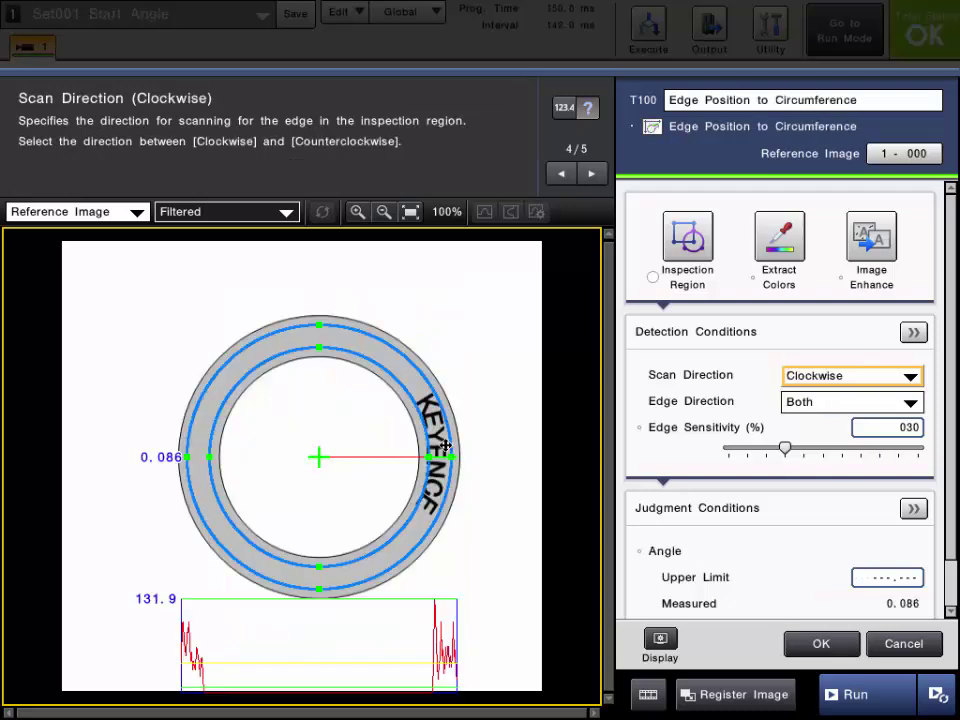
# Keep the ring region's scan direction at Clockwise and bring up the detailed Detection Conditions
pyautogui.click(336, 395)
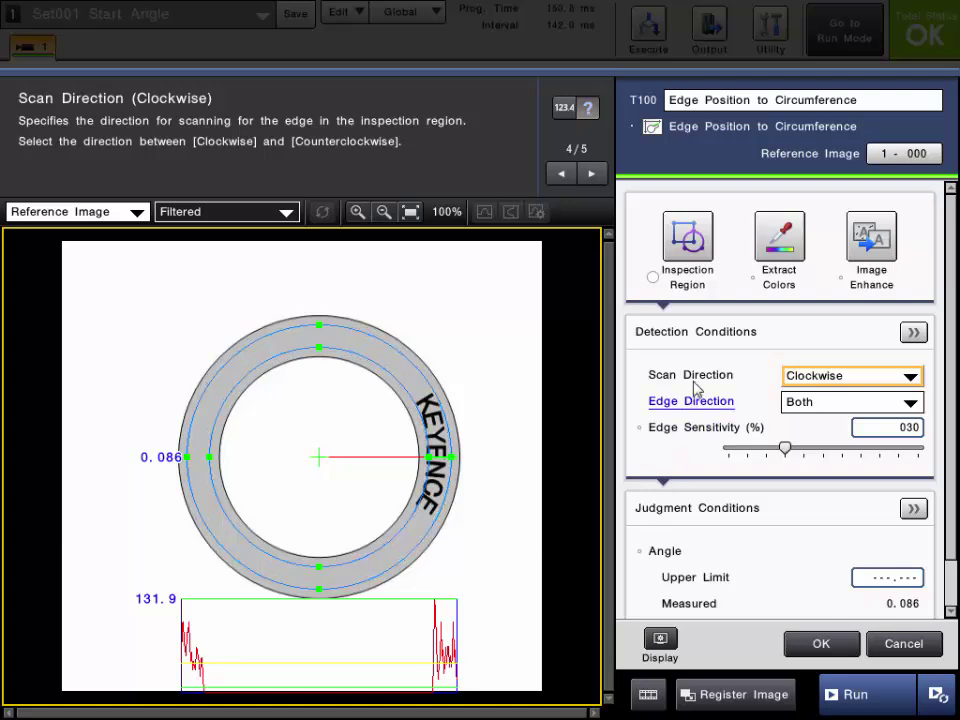
pyautogui.click(818, 376)
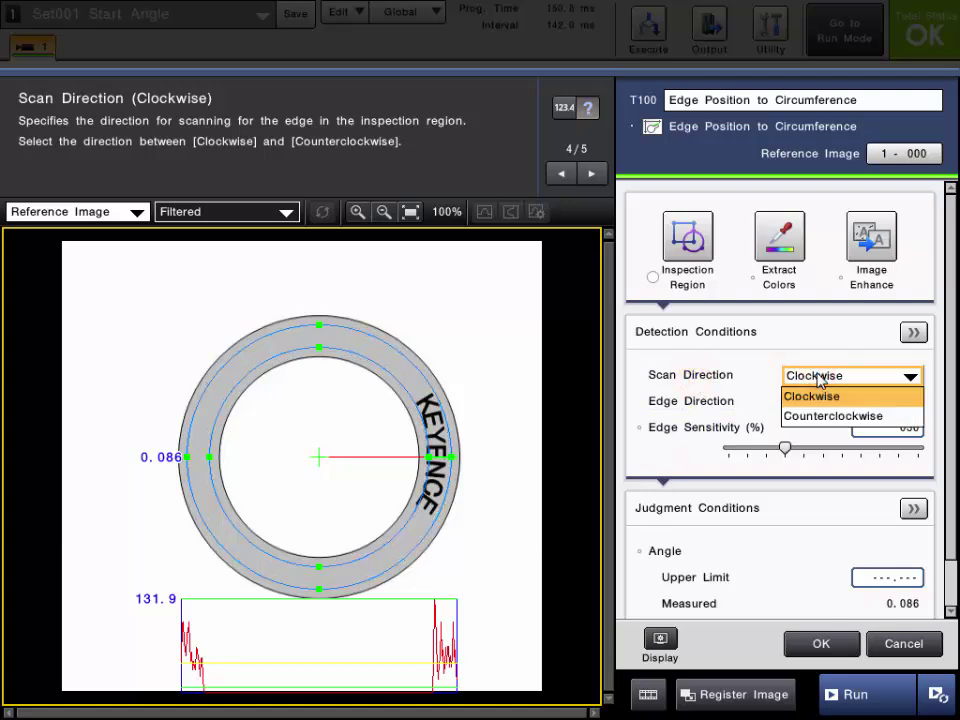
pyautogui.click(818, 377)
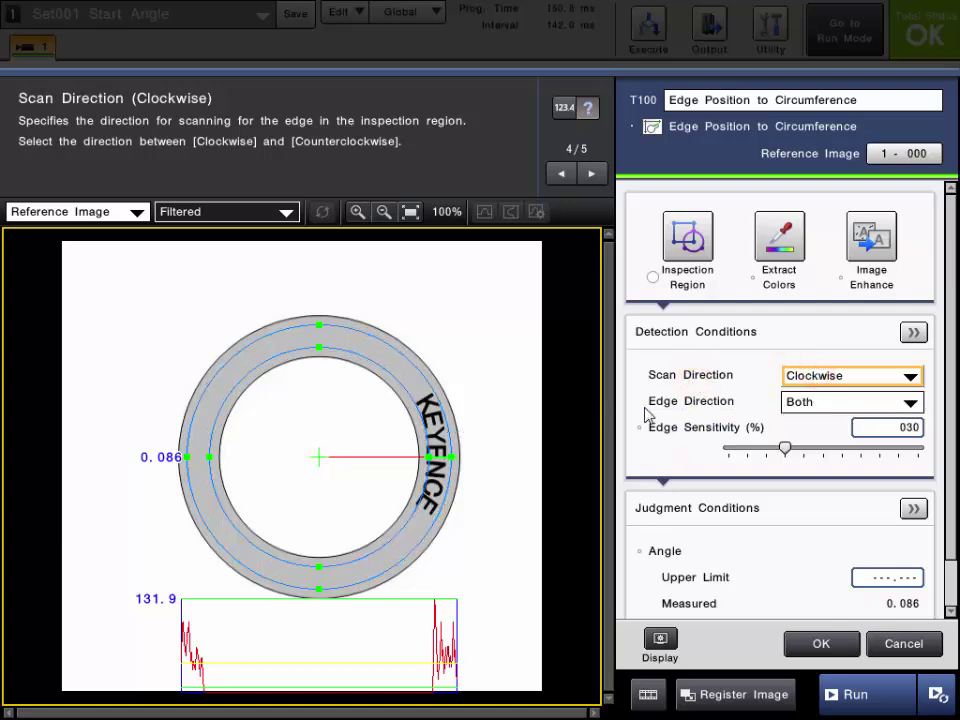
pyautogui.click(424, 521)
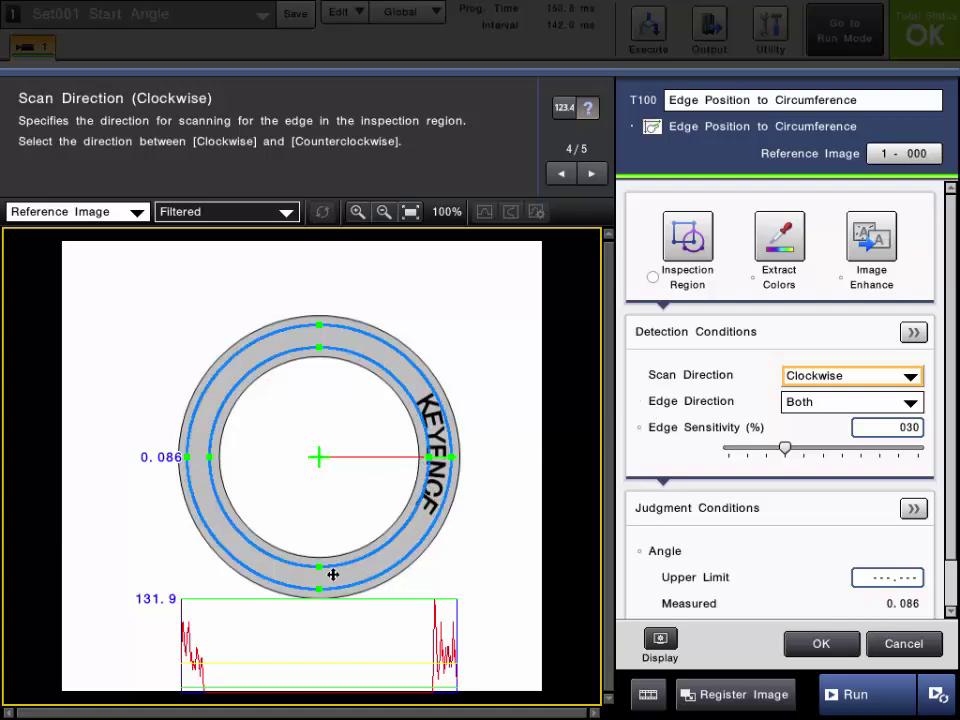
pyautogui.click(305, 400)
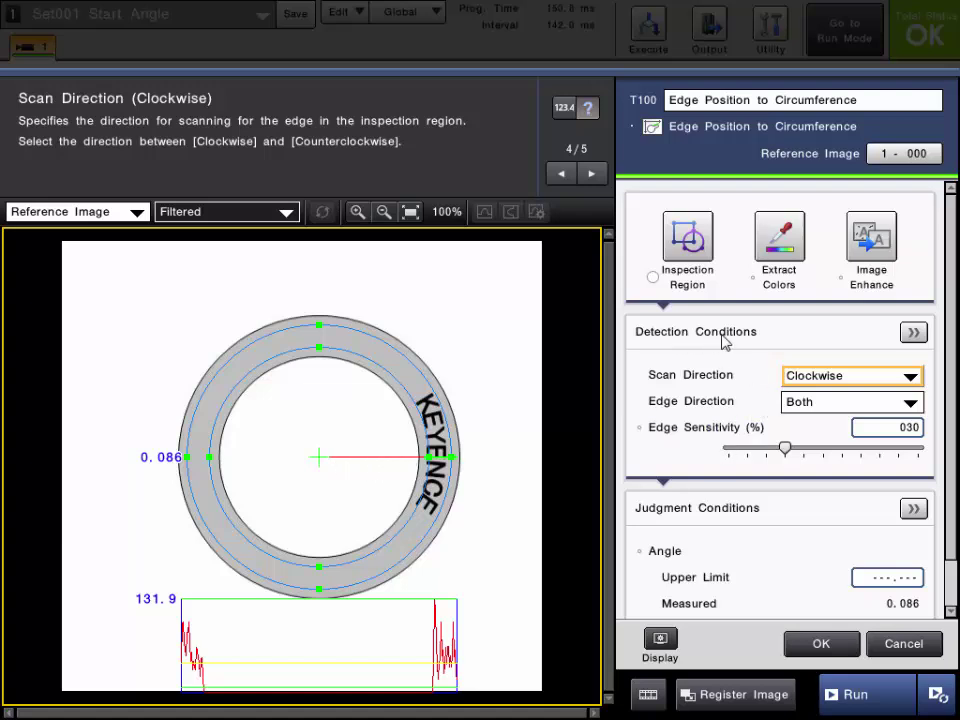
pyautogui.click(912, 336)
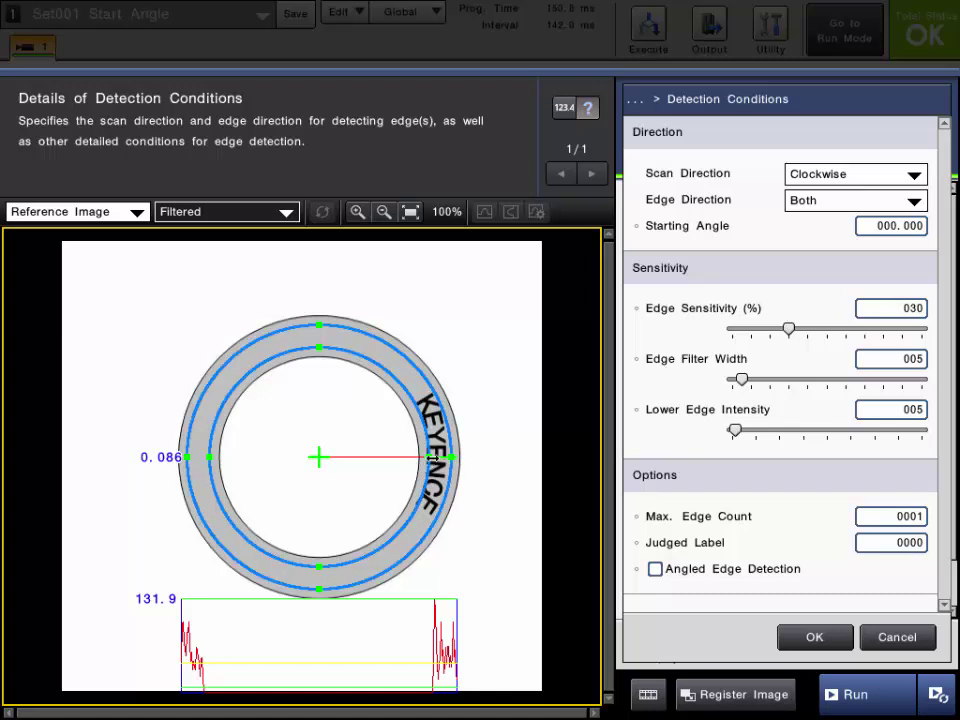
# Set the ring scan's Starting Angle to 90 degrees and apply the Detection Conditions
pyautogui.click(883, 226)
pyautogui.click(813, 300)
pyautogui.click(731, 398)
pyautogui.click(785, 440)
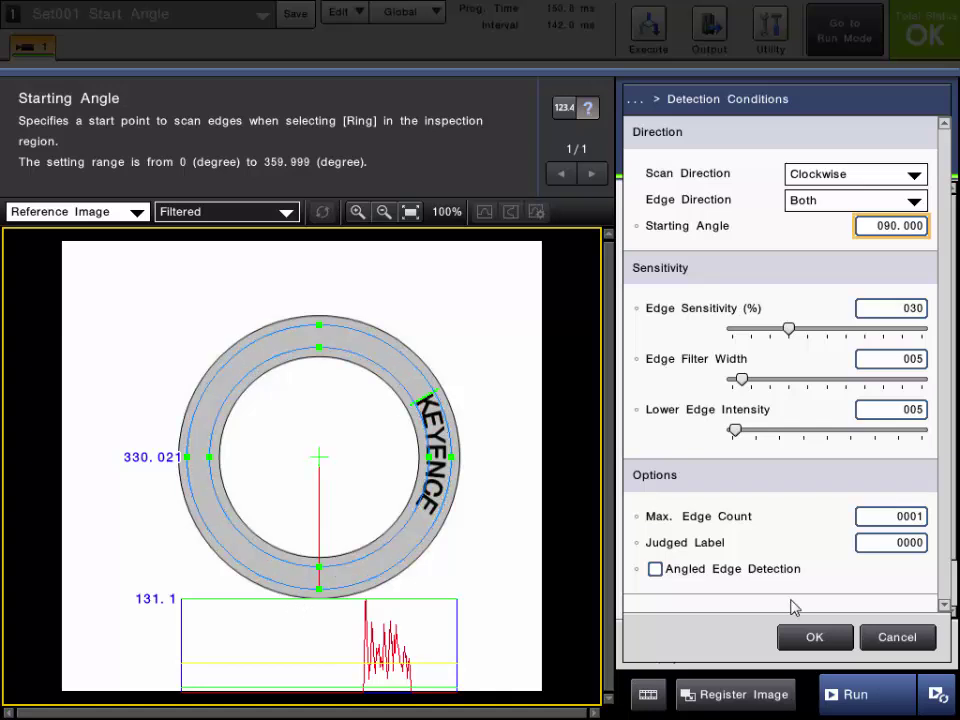
pyautogui.click(814, 636)
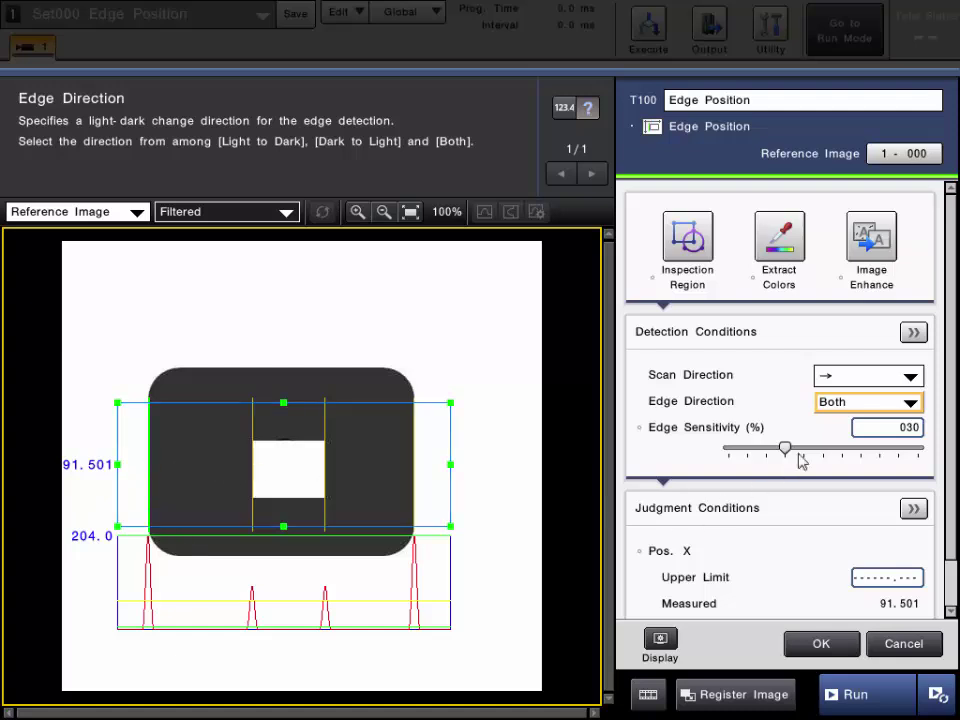
# Try Edge Direction Light to Dark, then Dark to Light, and settle on Both
pyautogui.click(840, 402)
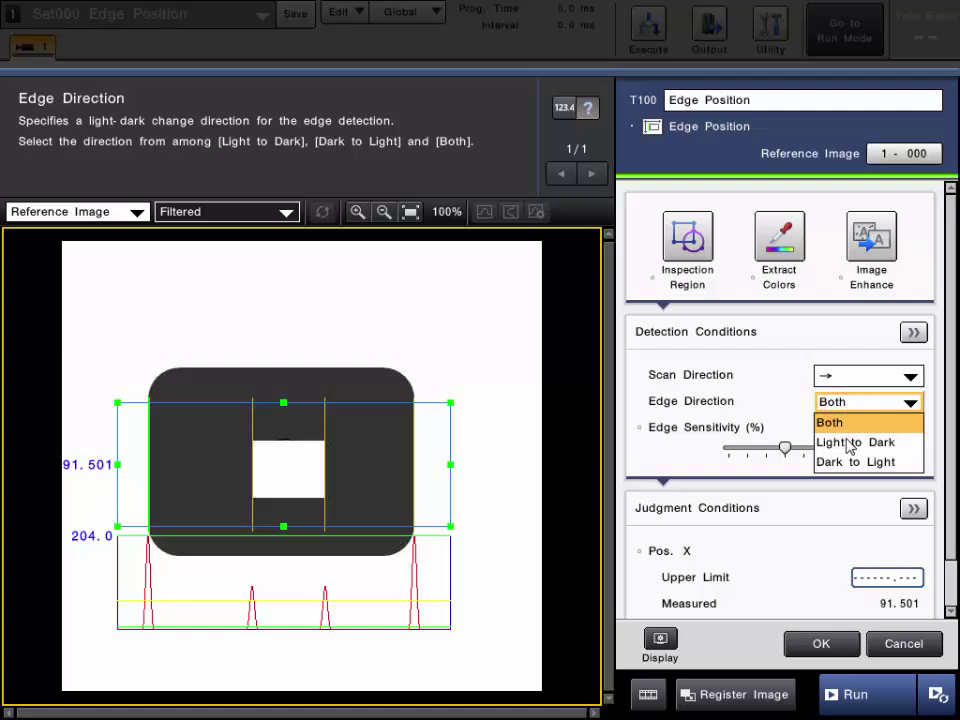
pyautogui.click(846, 442)
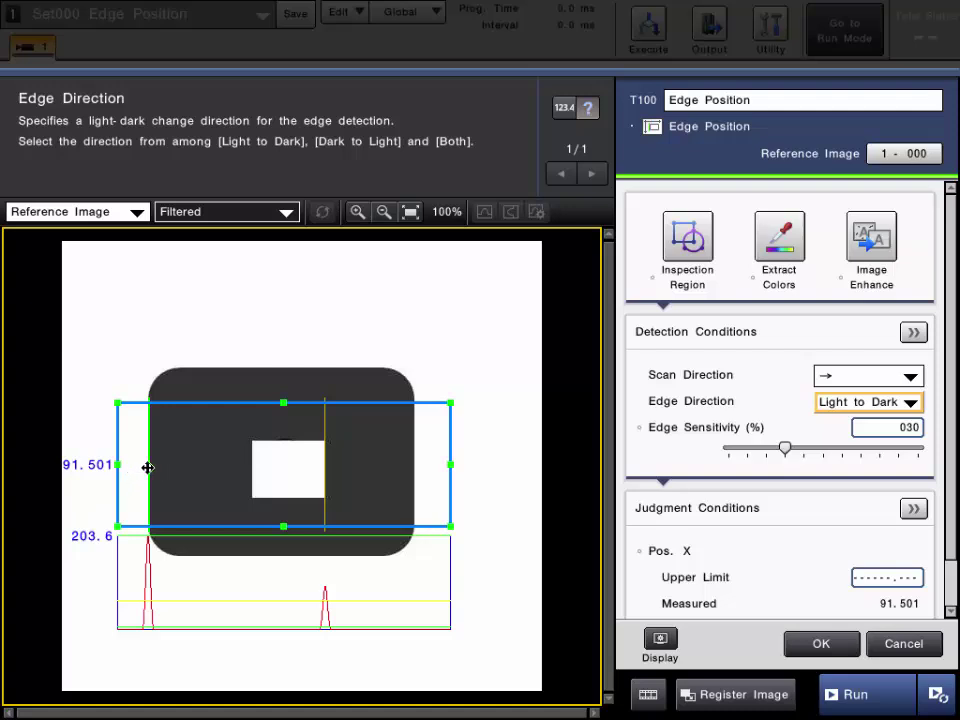
pyautogui.click(858, 403)
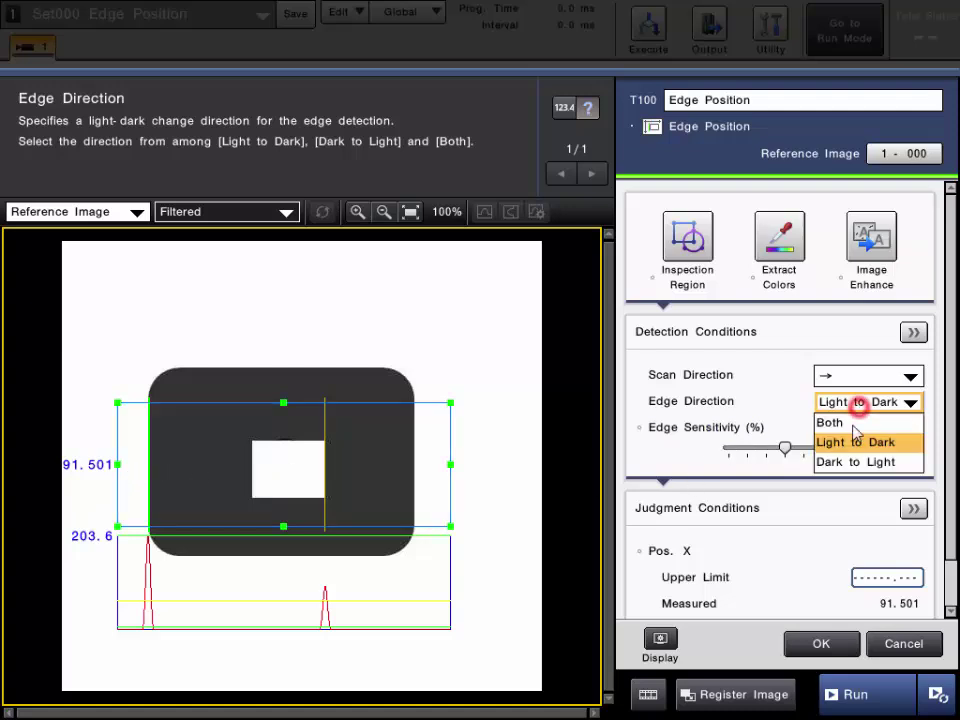
pyautogui.click(846, 462)
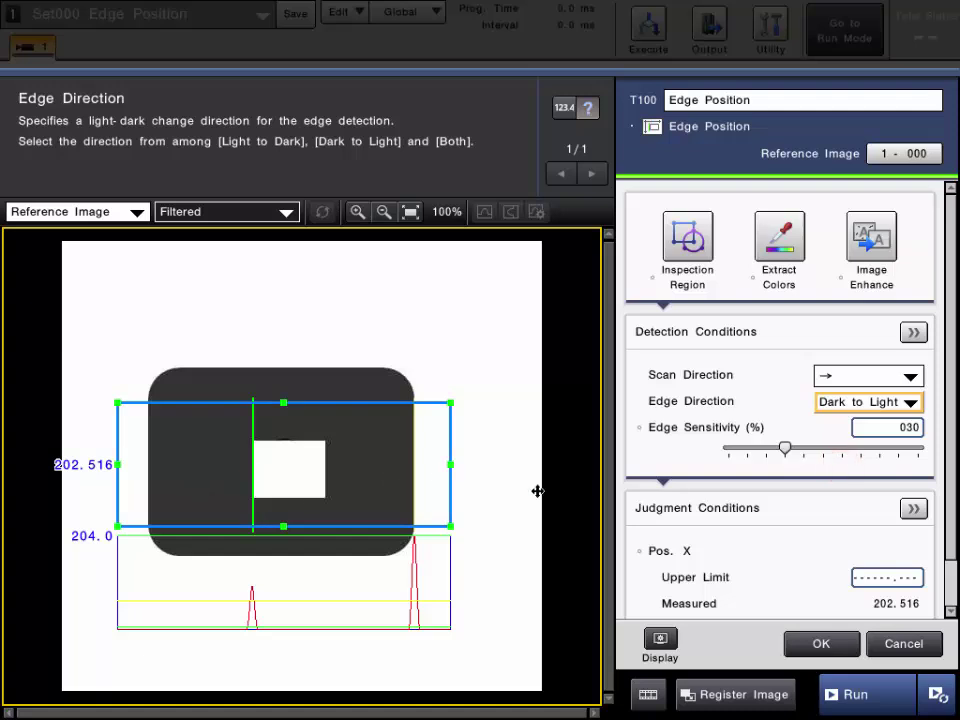
pyautogui.click(832, 403)
pyautogui.click(830, 421)
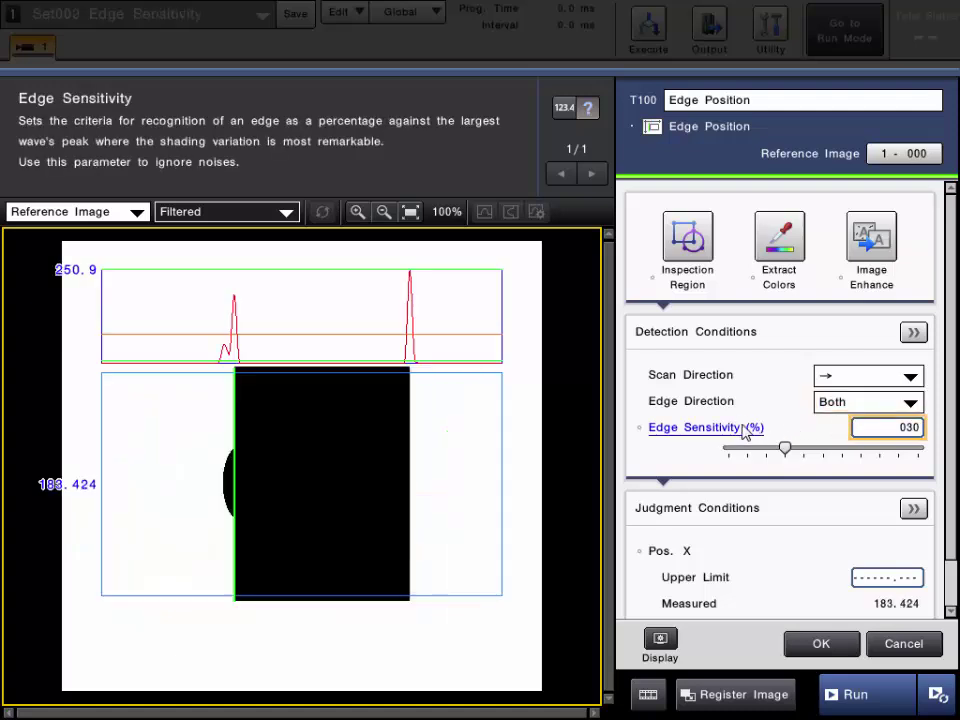
# Lower Edge Sensitivity from 30% to 10% so the bump measures at X 172.865
pyautogui.click(688, 427)
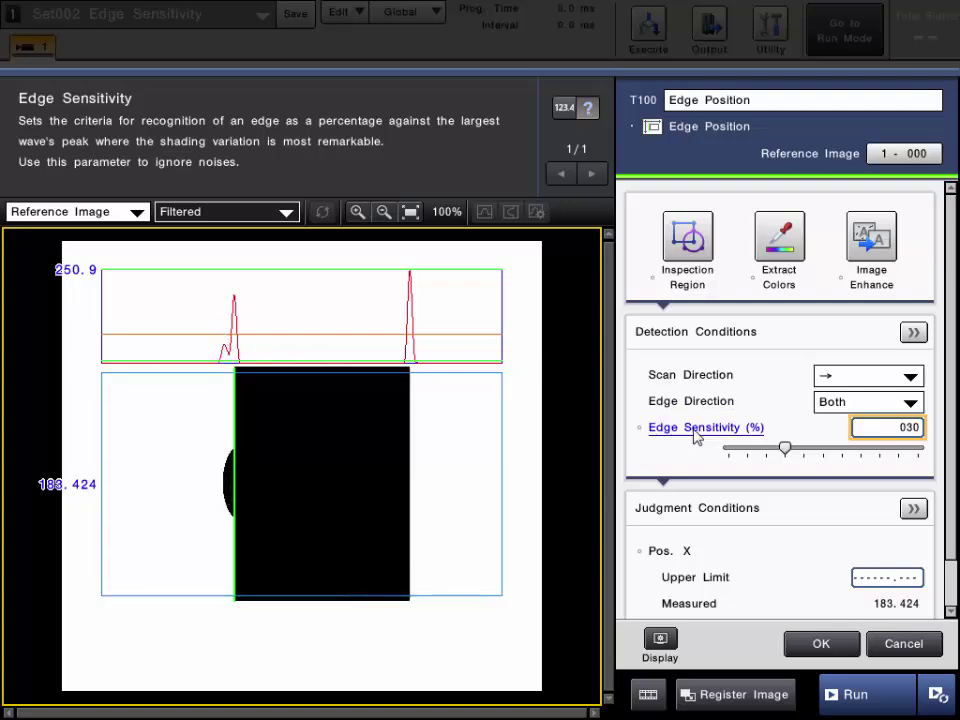
pyautogui.click(858, 426)
pyautogui.click(727, 567)
pyautogui.click(727, 600)
pyautogui.click(788, 645)
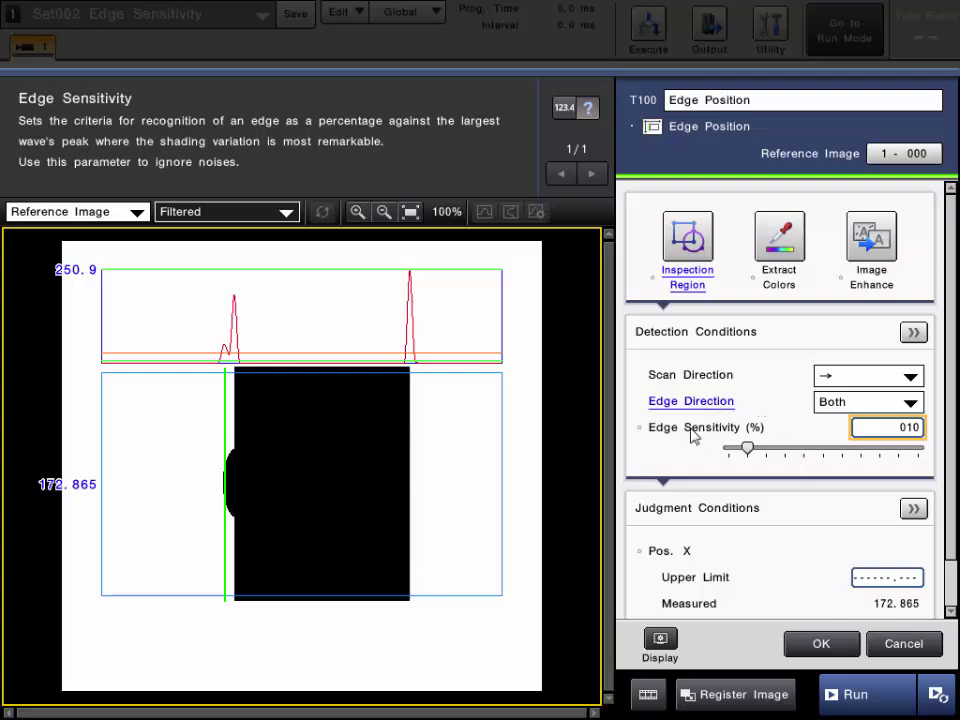
# Widen Edge Filter Width to smooth the edge graph, narrow it again, and refit the image
pyautogui.click(912, 334)
pyautogui.click(690, 366)
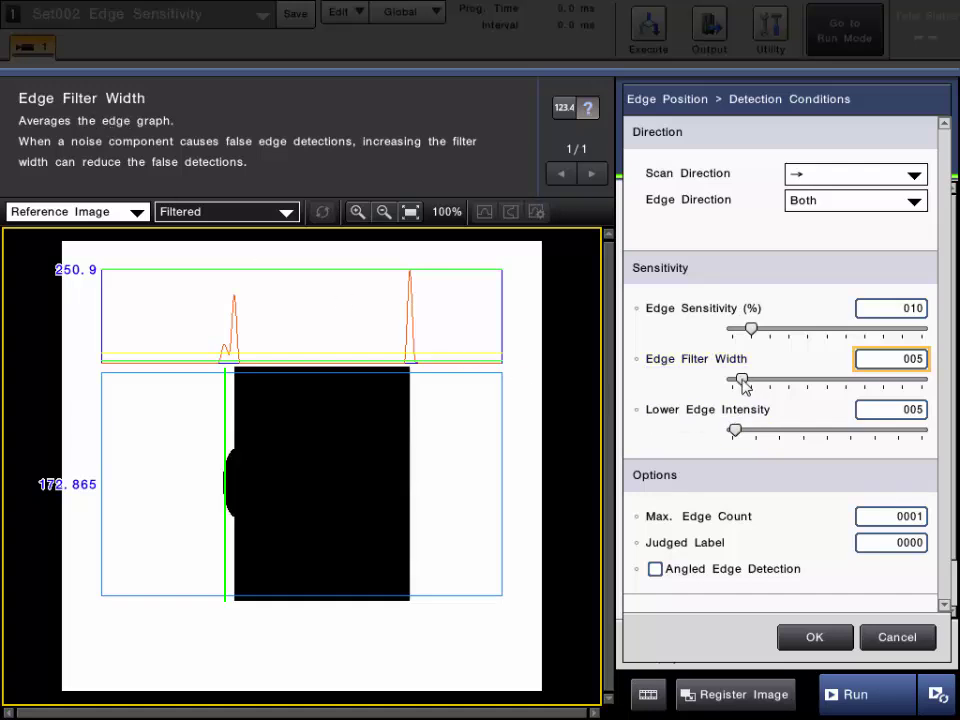
pyautogui.moveTo(739, 380); pyautogui.dragTo(789, 384)
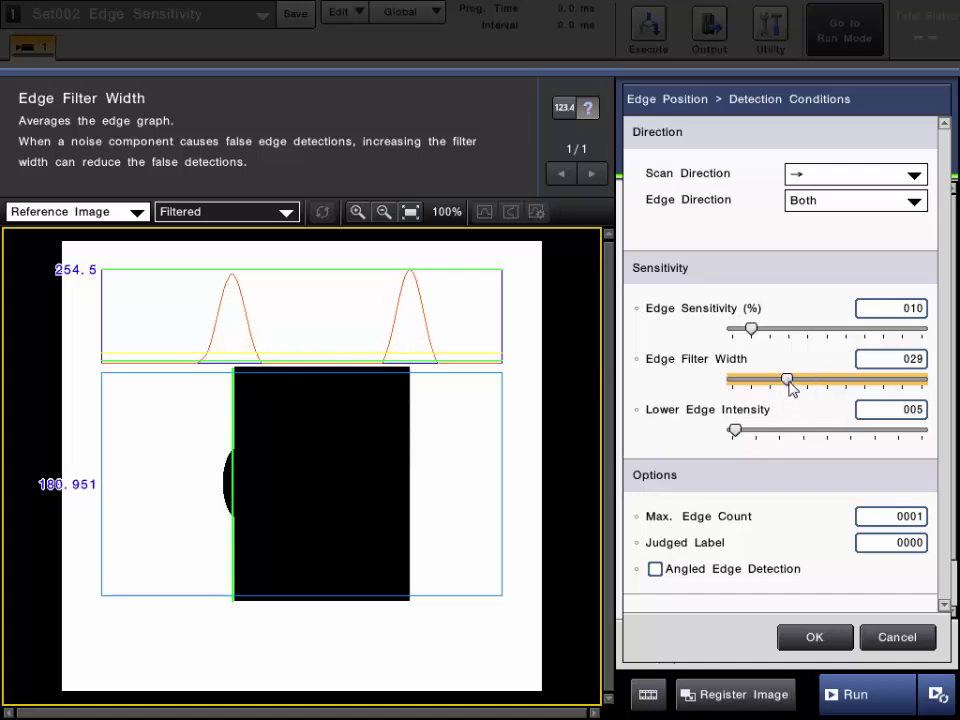
pyautogui.moveTo(790, 385); pyautogui.dragTo(727, 389)
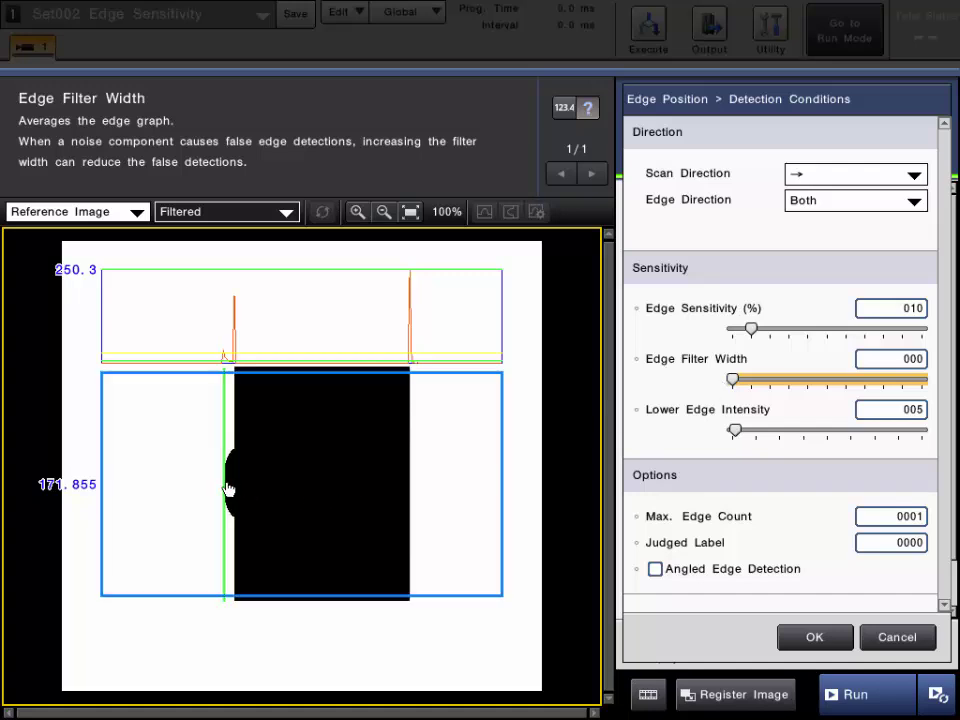
pyautogui.scroll(5, 226, 488)
pyautogui.scroll(-1, 242, 494)
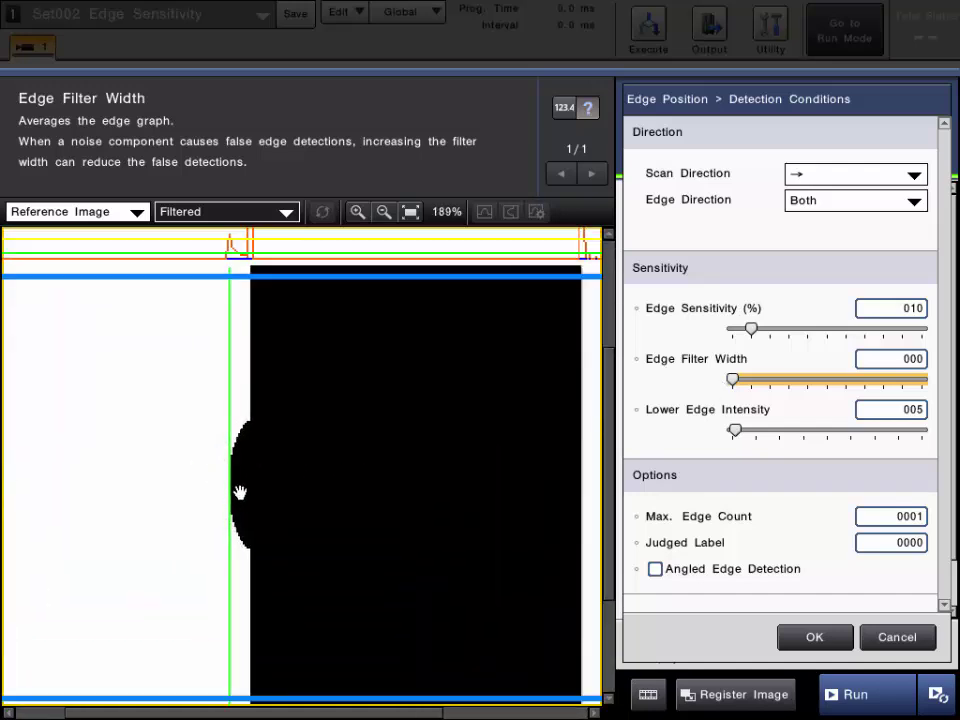
pyautogui.click(410, 211)
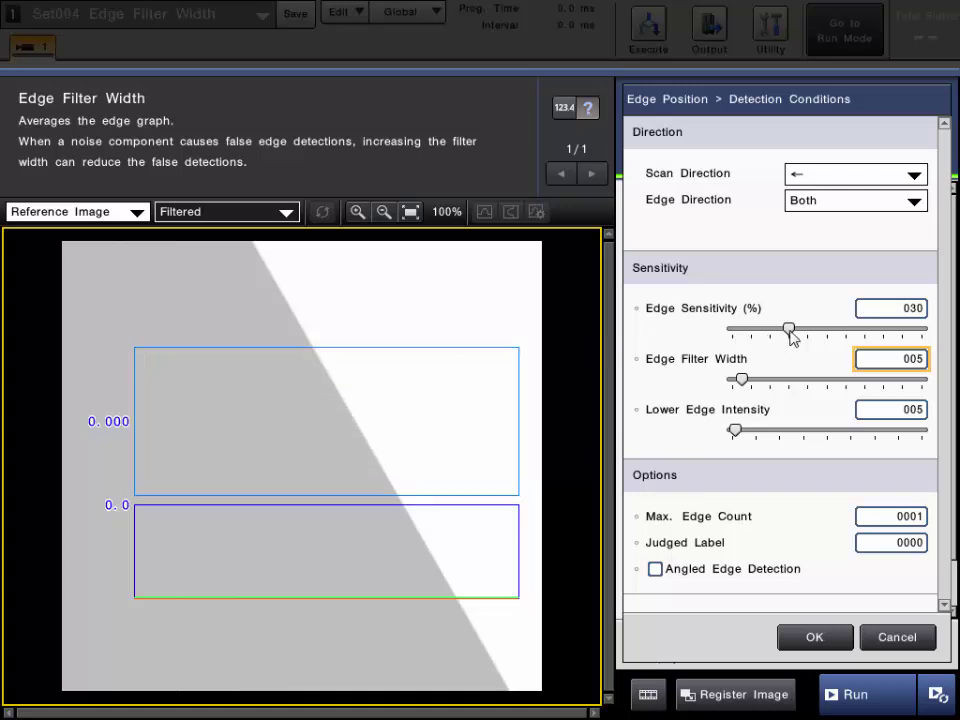
# Drag Edge Sensitivity down to 10% and raise Edge Filter Width slightly to 7
pyautogui.moveTo(791, 336); pyautogui.dragTo(751, 336)
pyautogui.click(690, 312)
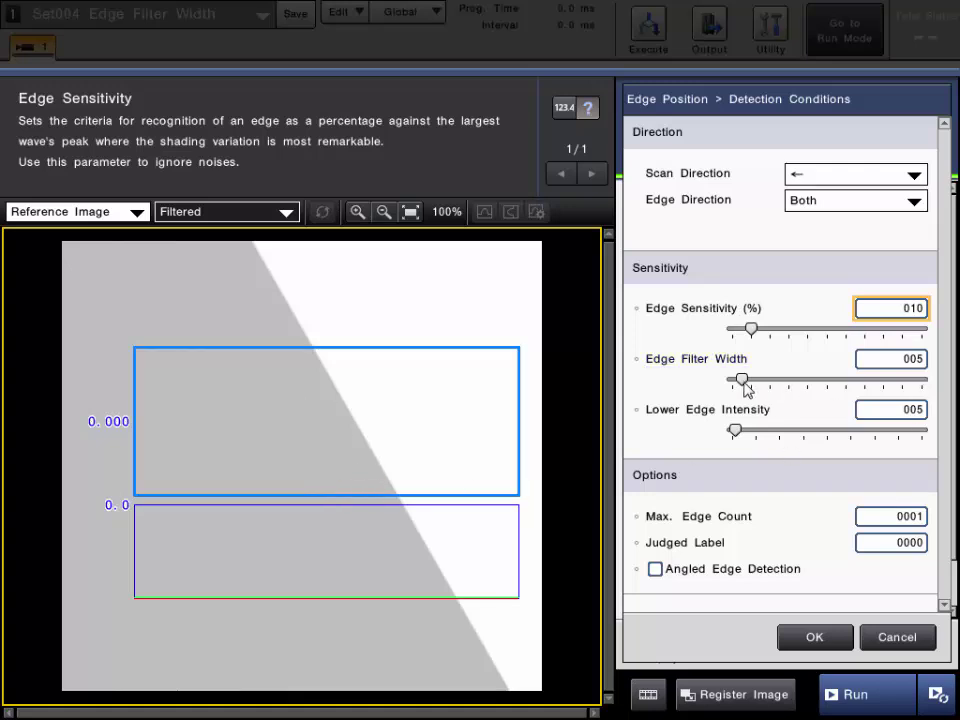
pyautogui.moveTo(745, 385); pyautogui.dragTo(831, 382)
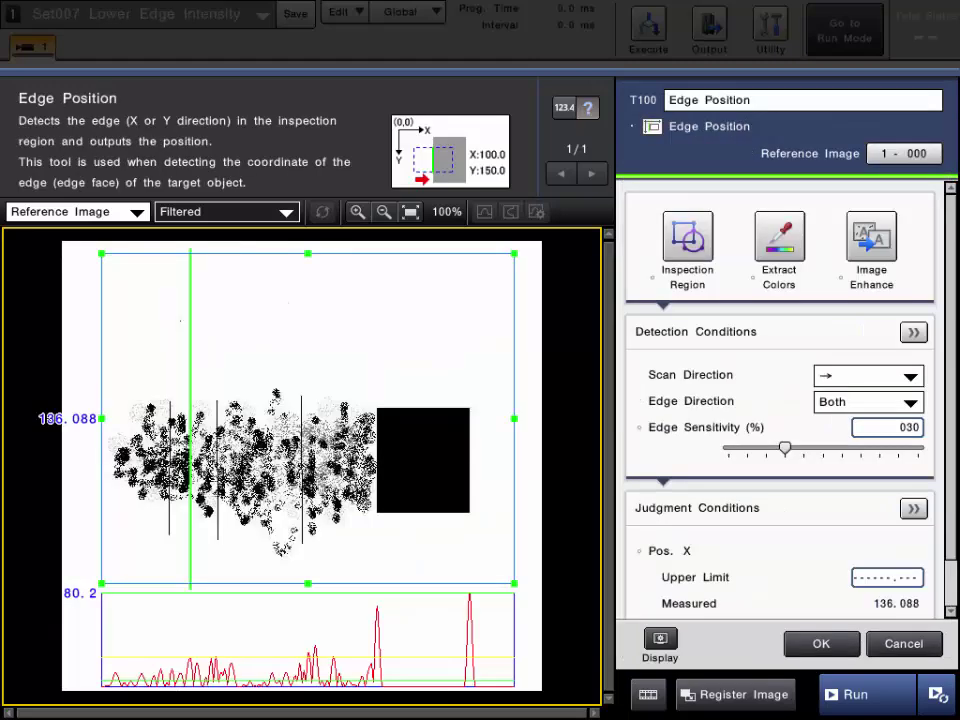
# Show the detailed Detection Conditions with the Lower Edge Intensity explanation for the speckled sample
pyautogui.click(690, 334)
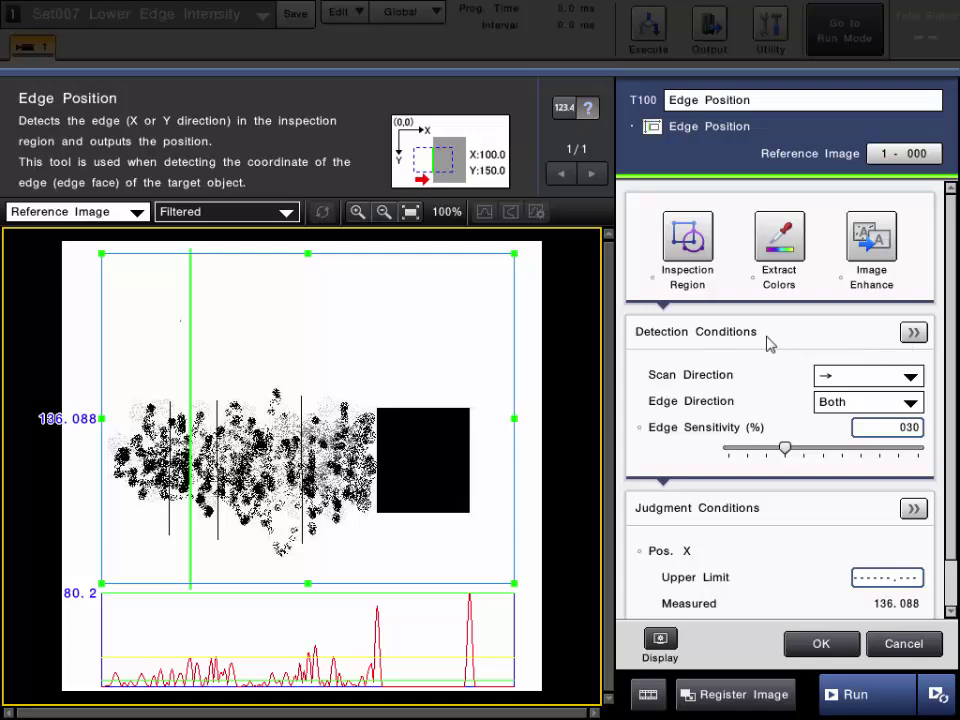
pyautogui.click(915, 333)
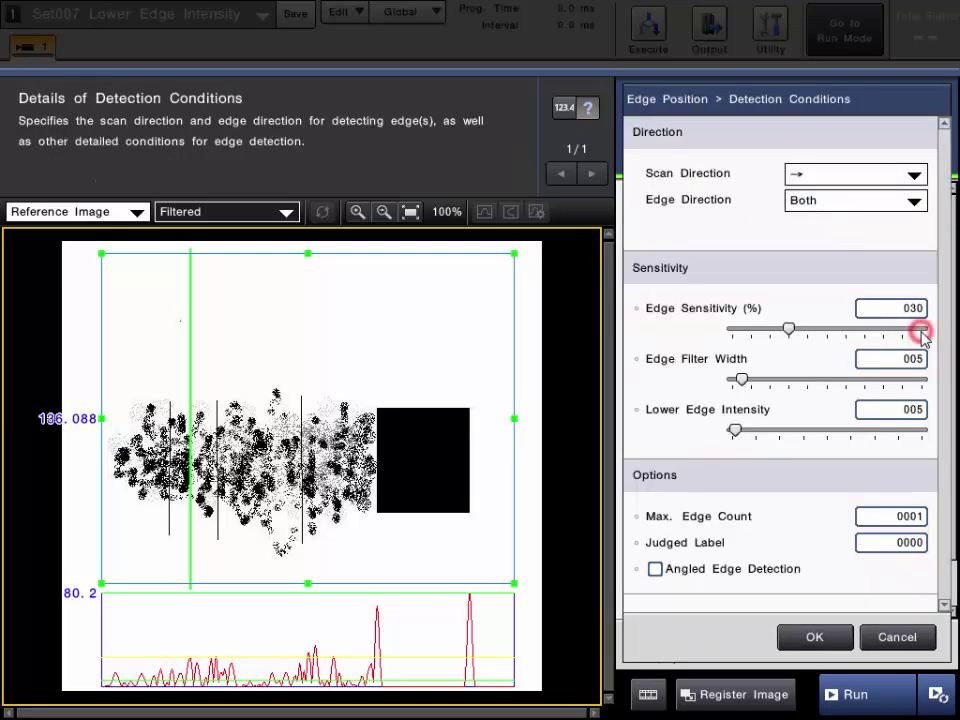
pyautogui.click(684, 410)
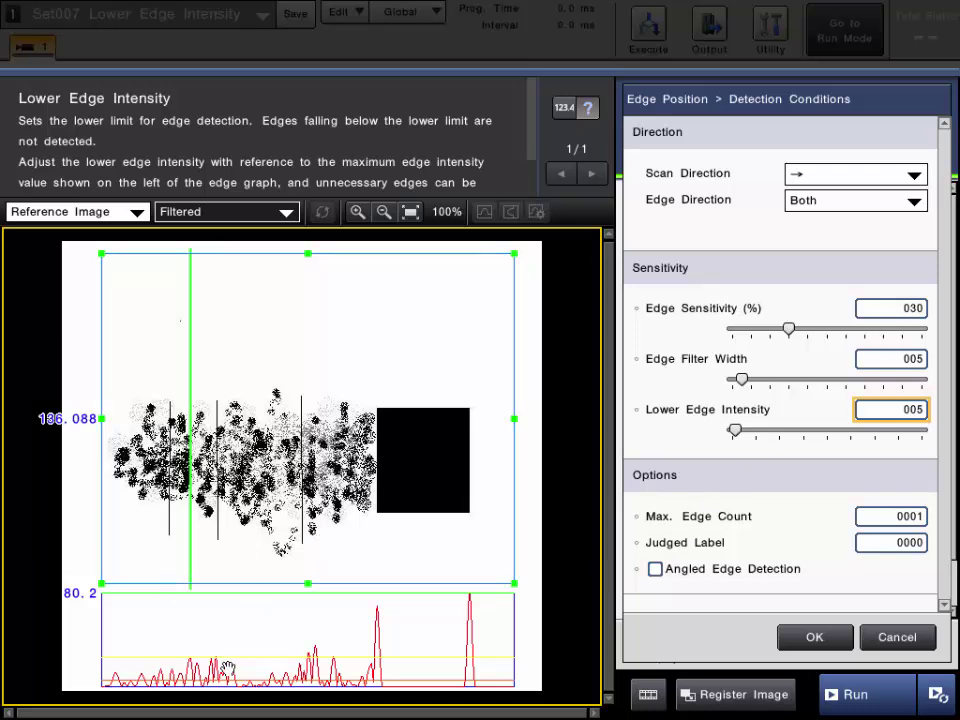
# Set Edge Sensitivity to 50%, then restore it to 30%
pyautogui.click(898, 308)
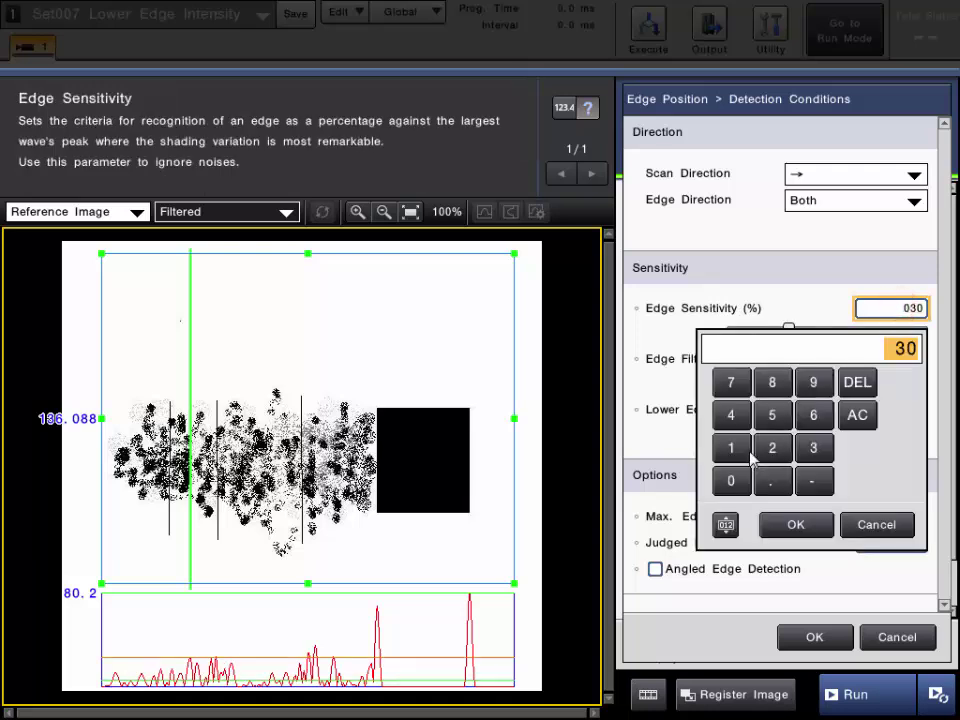
pyautogui.click(772, 415)
pyautogui.click(731, 481)
pyautogui.click(793, 520)
pyautogui.click(912, 307)
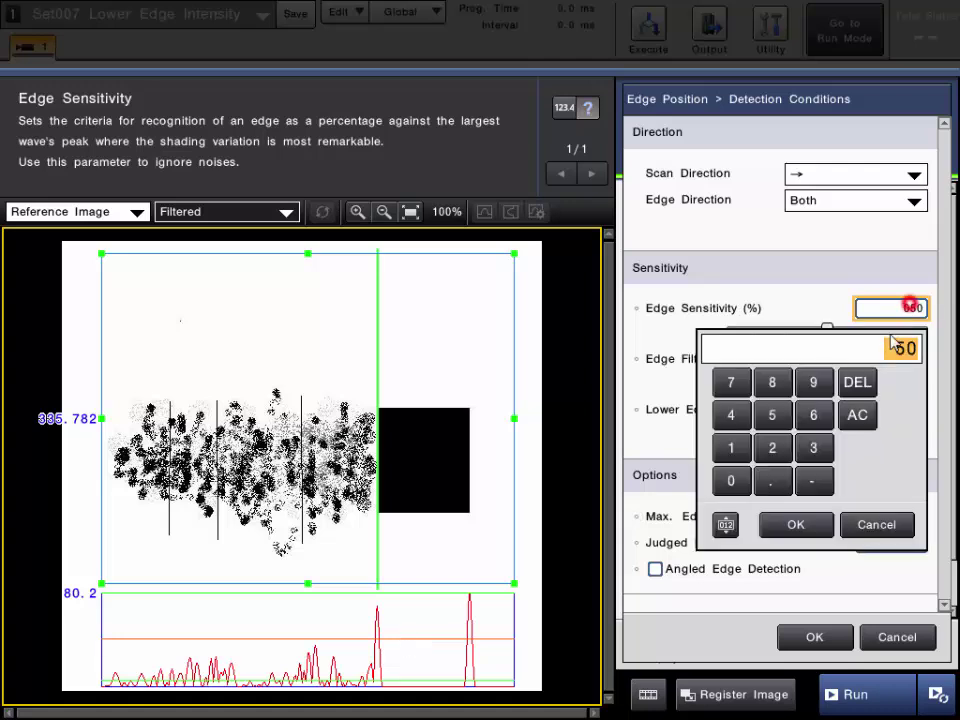
pyautogui.click(812, 449)
pyautogui.click(731, 481)
pyautogui.click(793, 525)
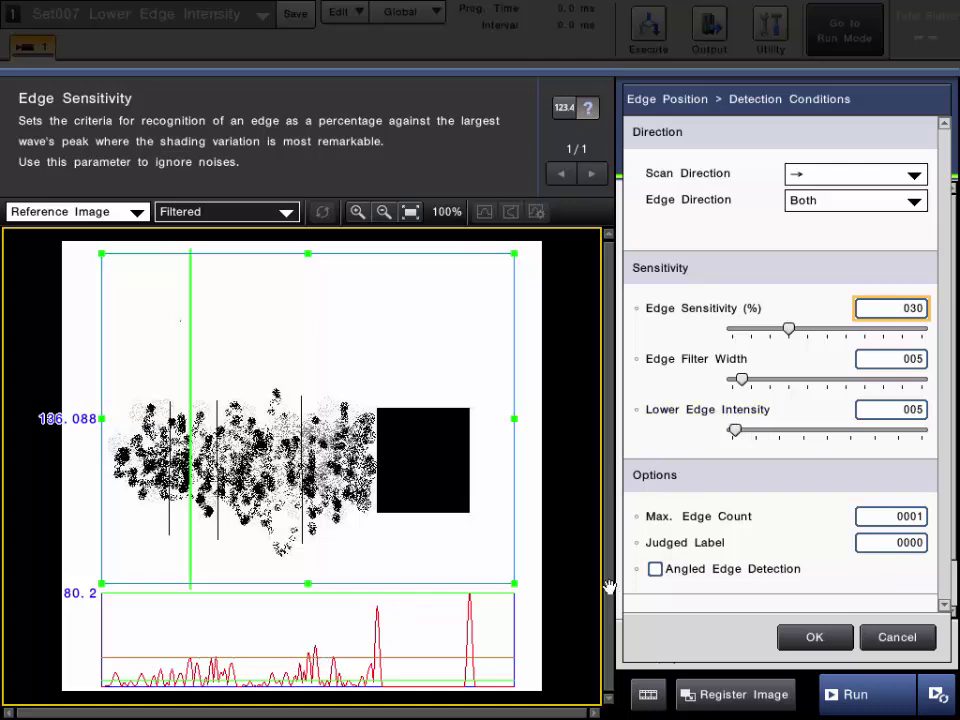
# Raise Lower Edge Intensity to 040 and Edge Filter Width to 009 so the edge reads 336.366
pyautogui.moveTo(736, 430); pyautogui.dragTo(761, 431)
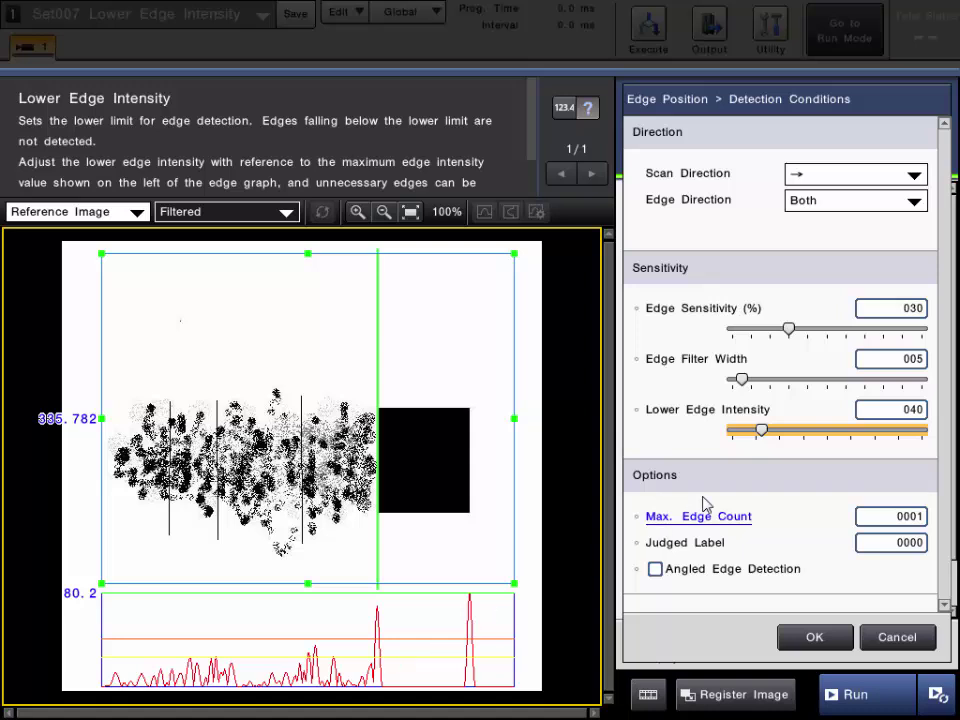
pyautogui.click(703, 418)
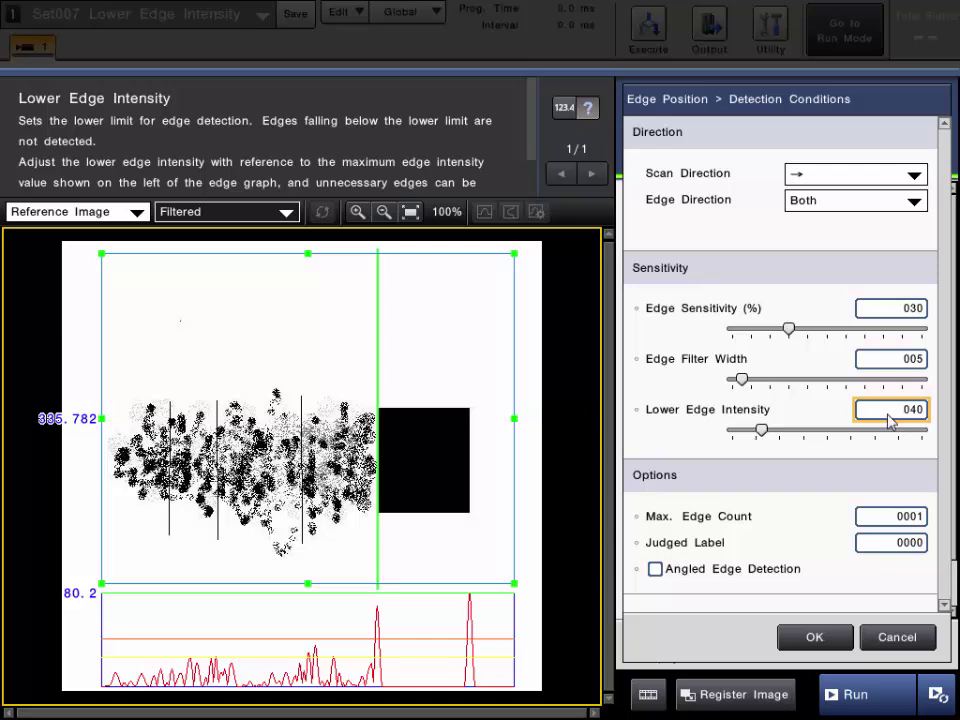
pyautogui.click(706, 314)
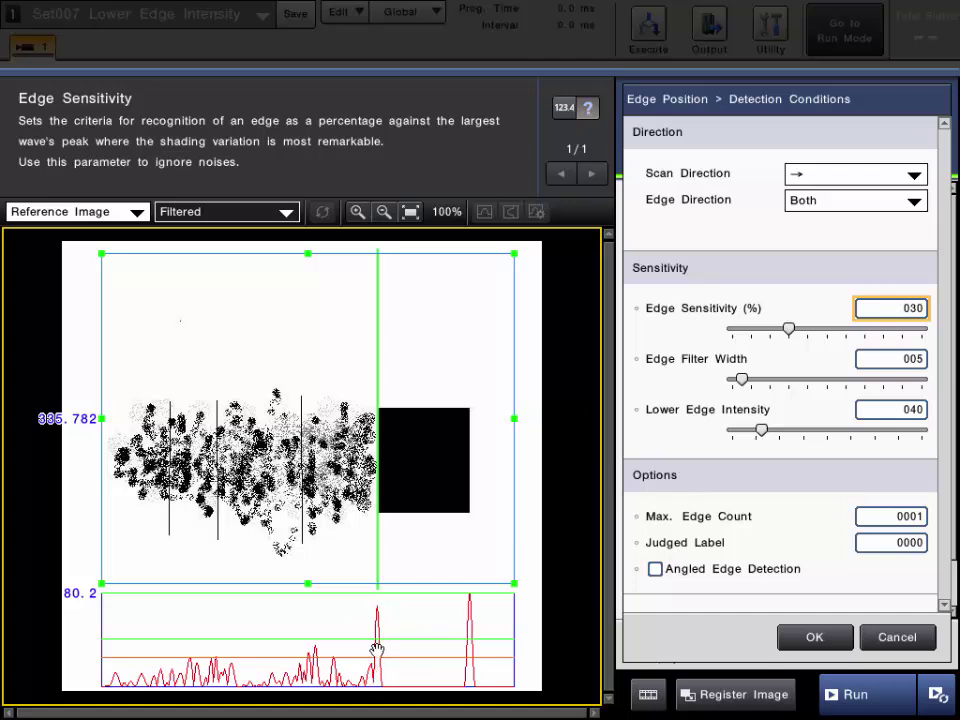
pyautogui.moveTo(743, 383)
pyautogui.mouseDown()
pyautogui.moveTo(765, 383)
pyautogui.moveTo(750, 381)
pyautogui.mouseUp()
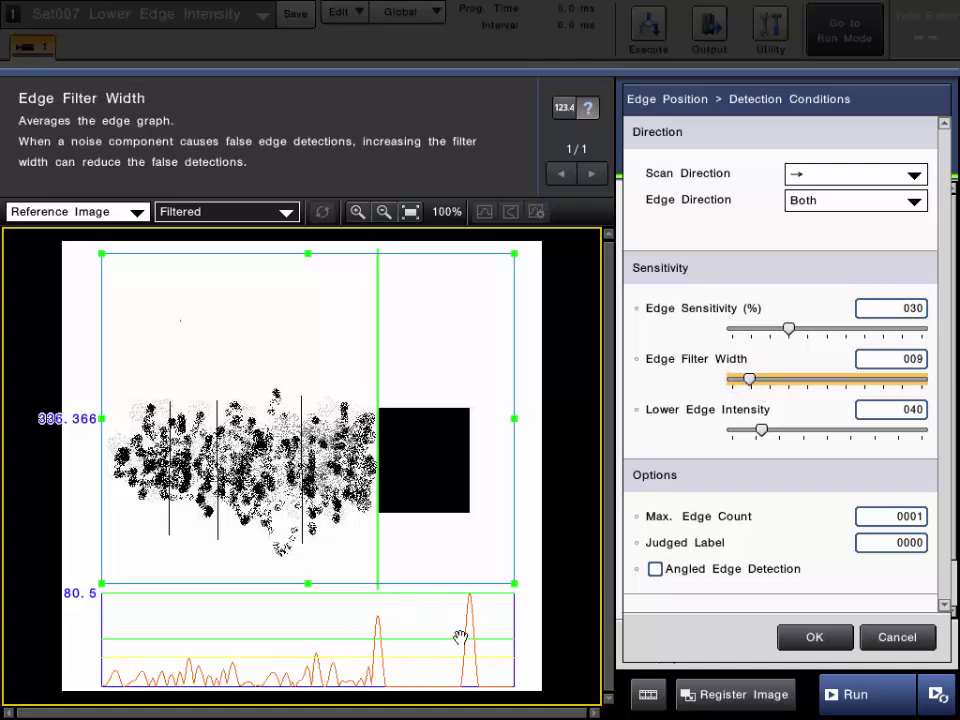